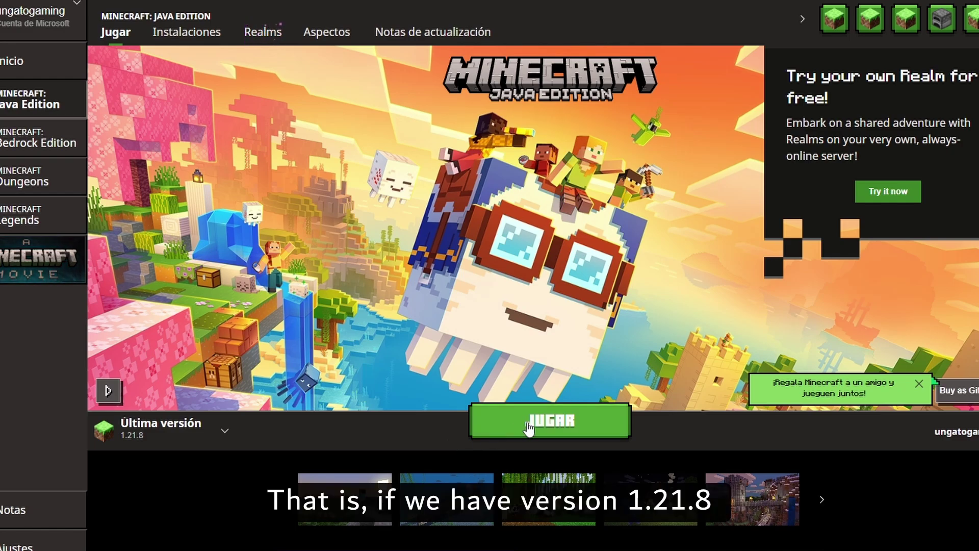
Launch the latest release 1.21.8 from the version dropdown so its files install
{"action": "left_click", "coordinate": [163, 429]}
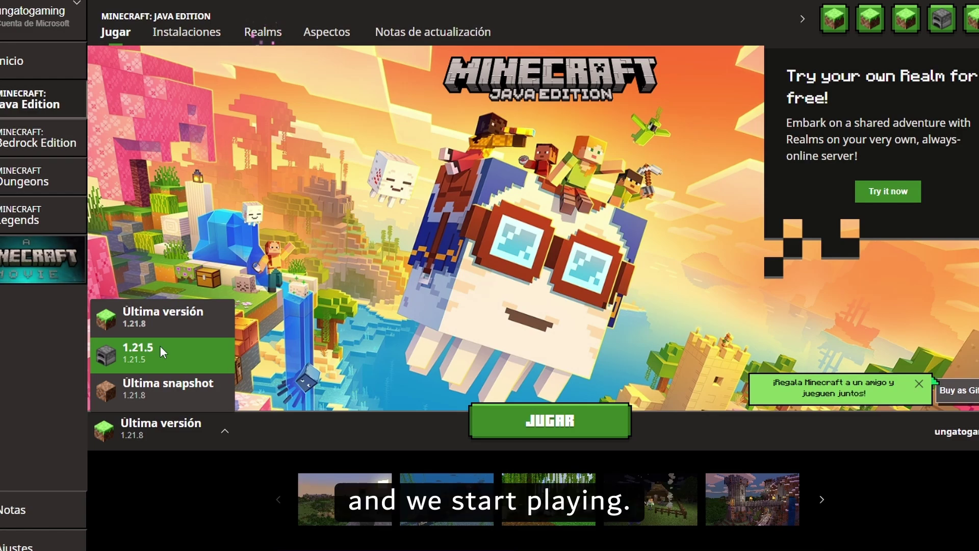
{"action": "left_click", "coordinate": [160, 323]}
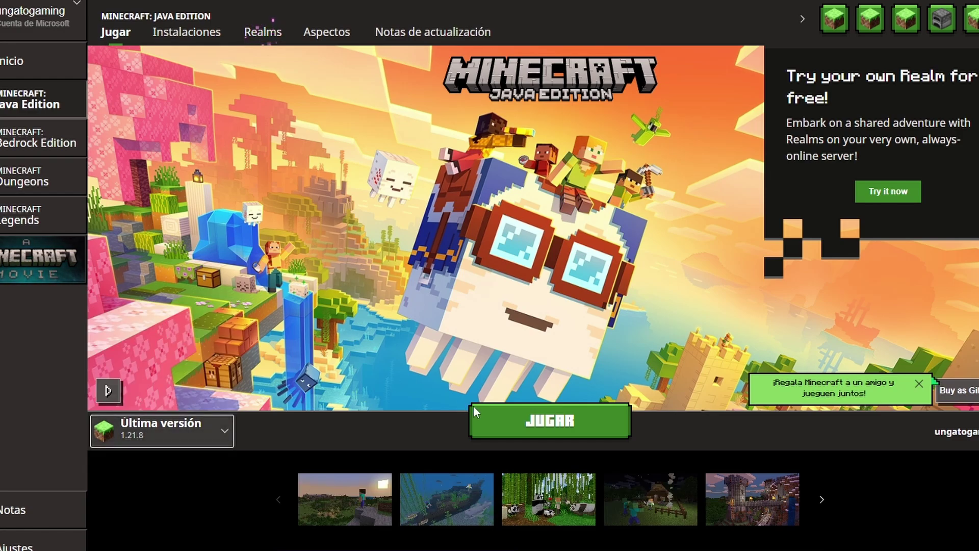
{"action": "left_click", "coordinate": [556, 426]}
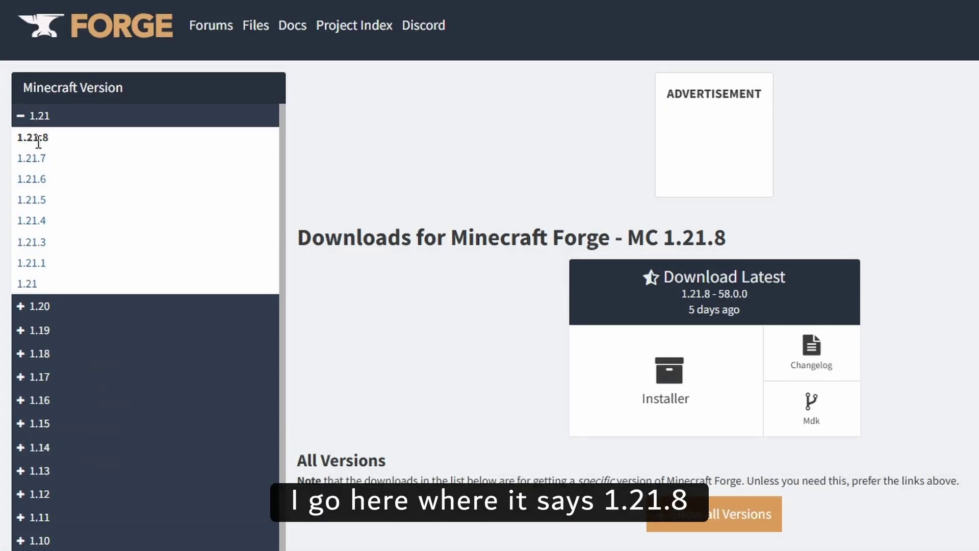
Download forge-1.21.8-58.0.0-installer.jar, skipping past the ad page
{"action": "left_click", "coordinate": [678, 392]}
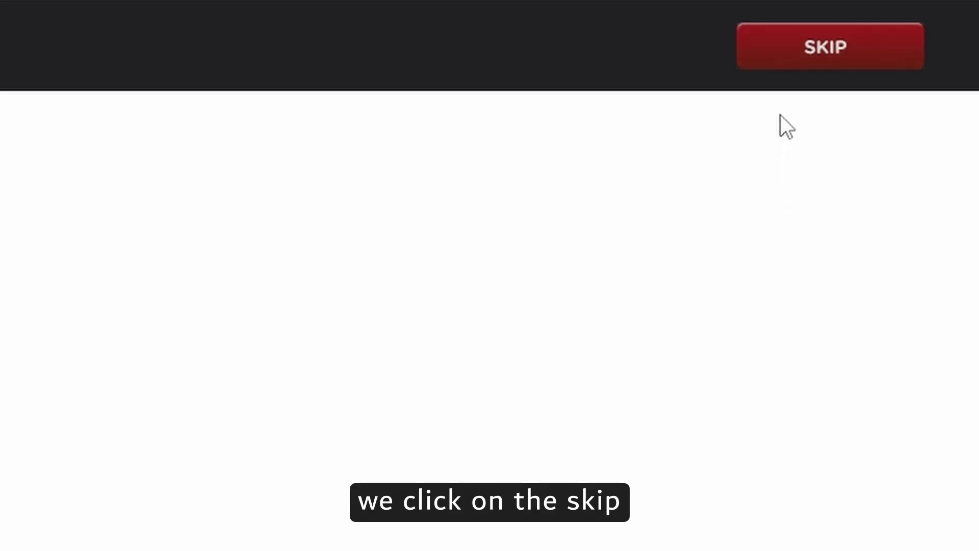
{"action": "left_click", "coordinate": [804, 69]}
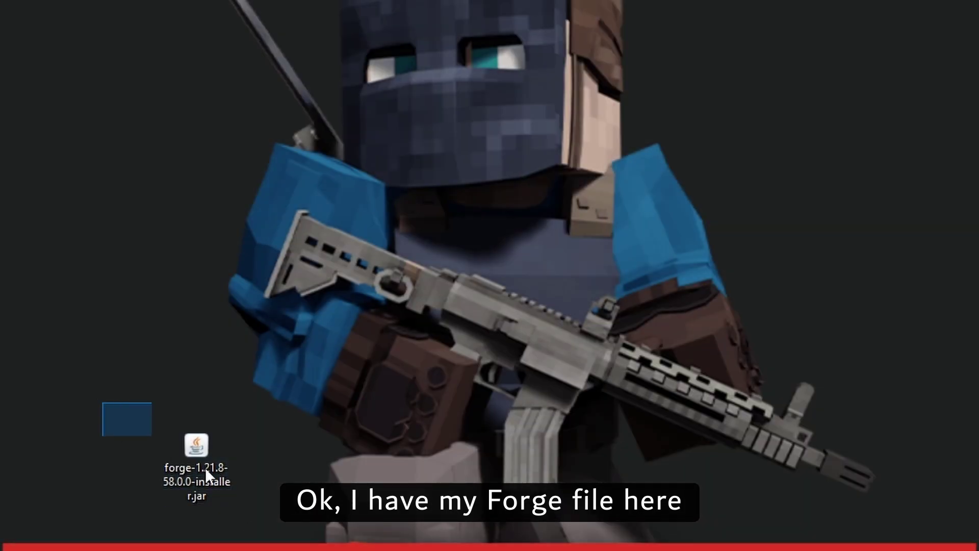
Run the Forge installer jar and install the 1.21.8-forge-58.0.0 client
{"action": "double_click", "coordinate": [198, 460]}
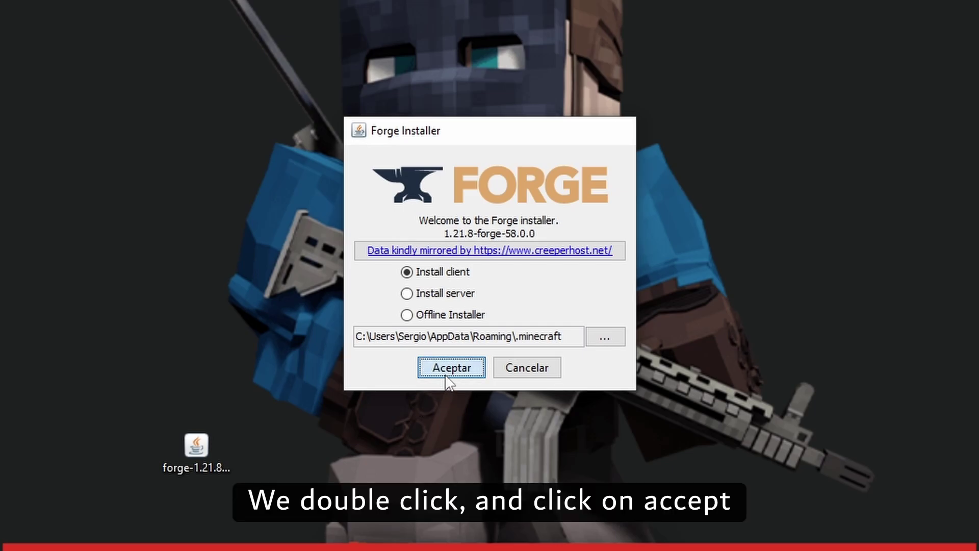
{"action": "left_click", "coordinate": [448, 372]}
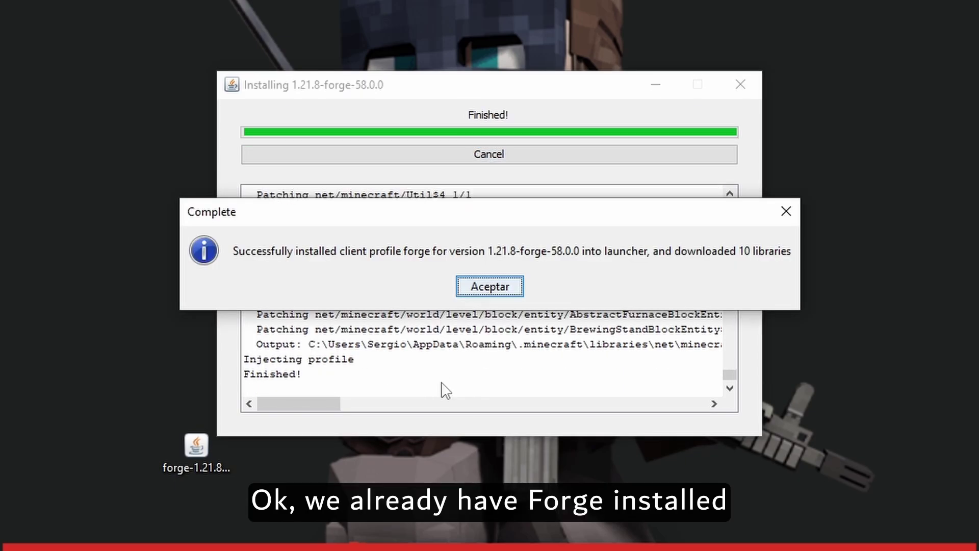
{"action": "left_click", "coordinate": [482, 289]}
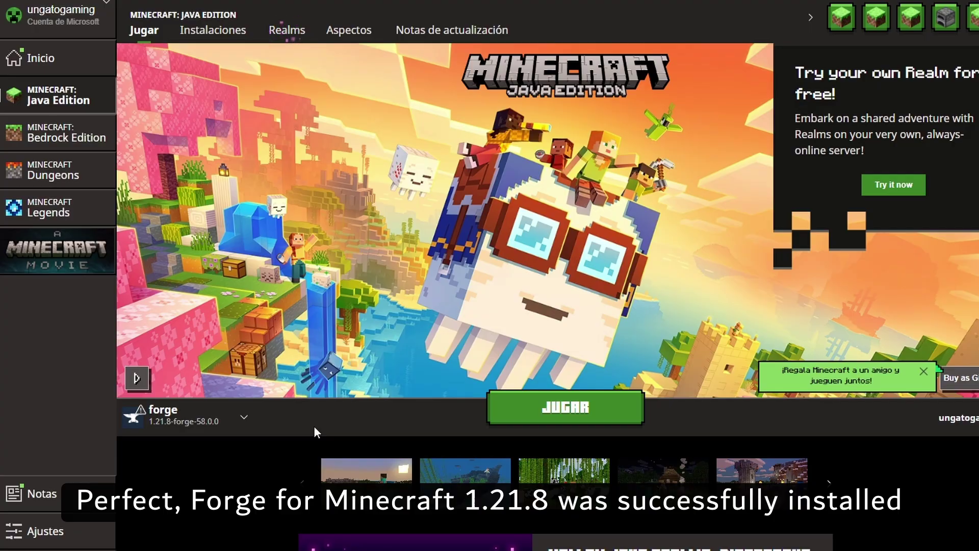
Change the forge installation's JVM argument from -Xmx2G to -Xmx6G and save it
{"action": "mouse_move", "coordinate": [155, 425]}
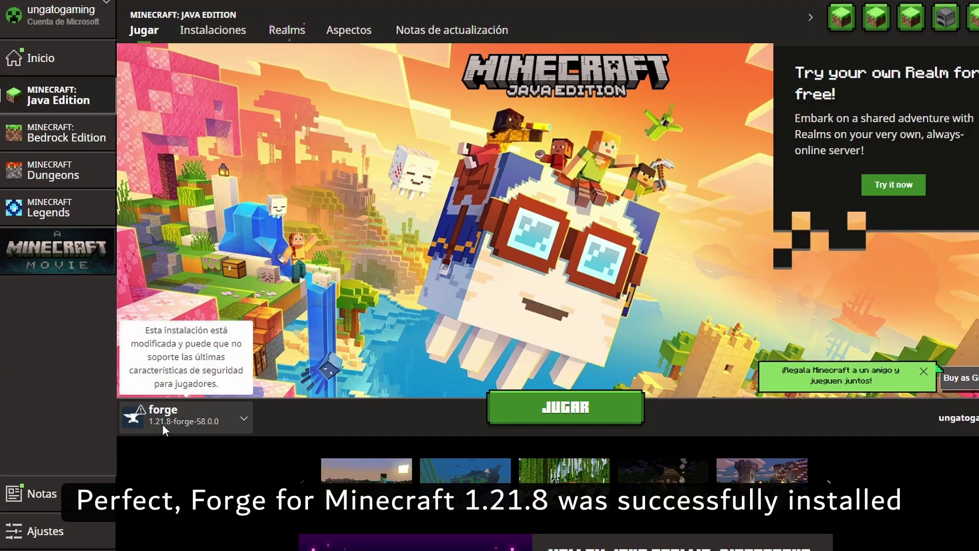
{"action": "left_click", "coordinate": [222, 35]}
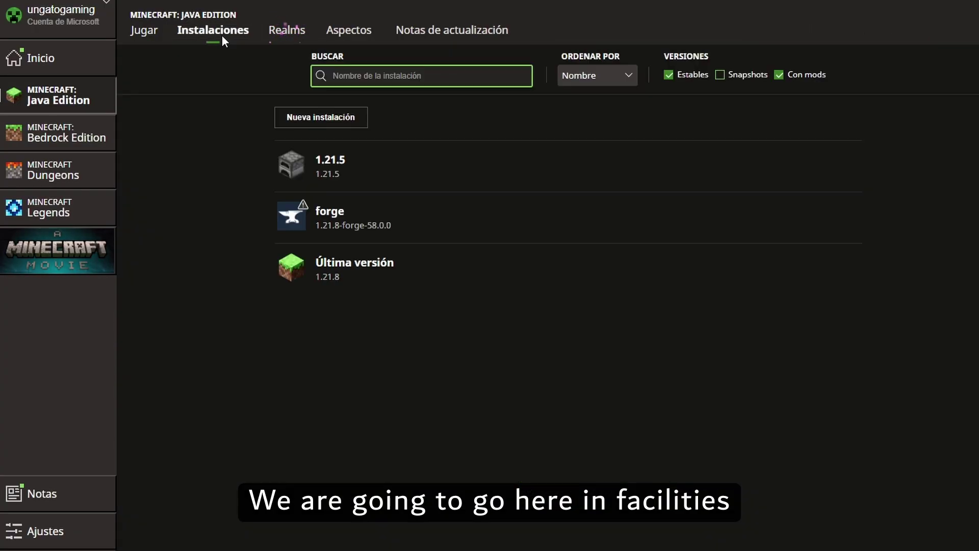
{"action": "left_click", "coordinate": [639, 217]}
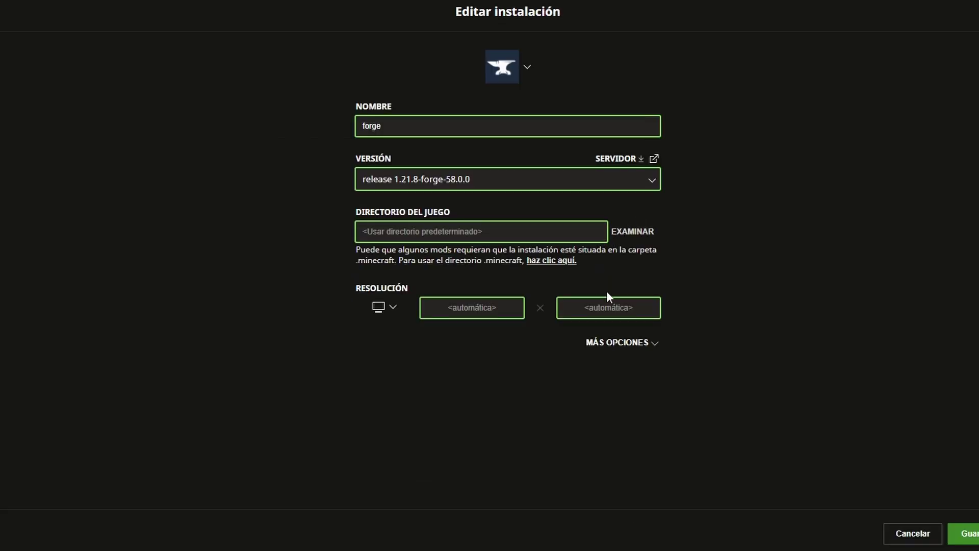
{"action": "left_click", "coordinate": [635, 345]}
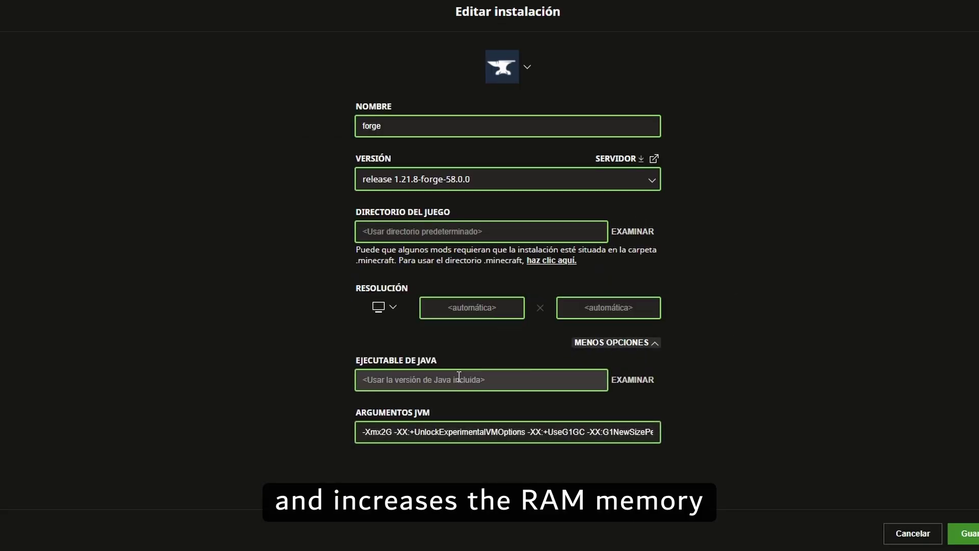
{"action": "left_click_drag", "start_coordinate": [384, 432], "coordinate": [390, 432]}
{"action": "type", "text": "6"}
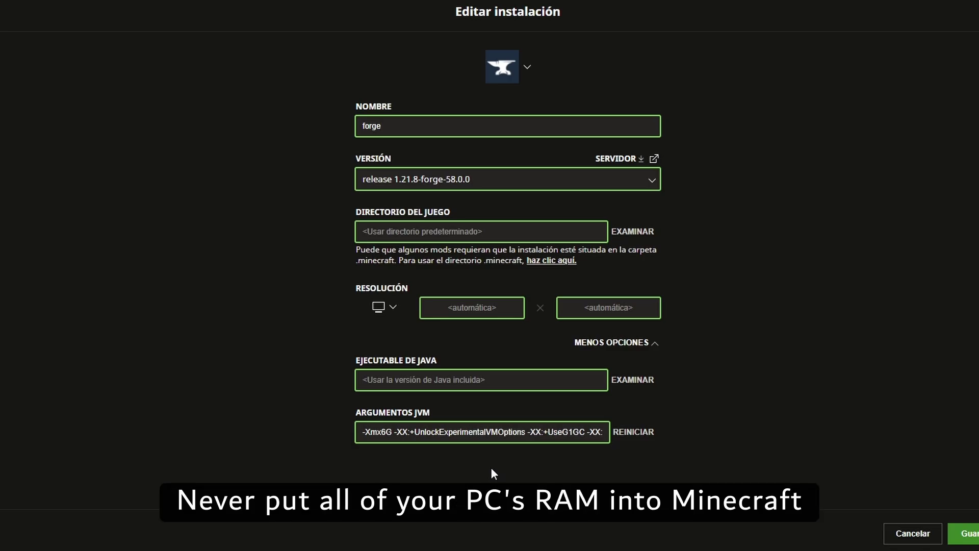
{"action": "left_click", "coordinate": [966, 533]}
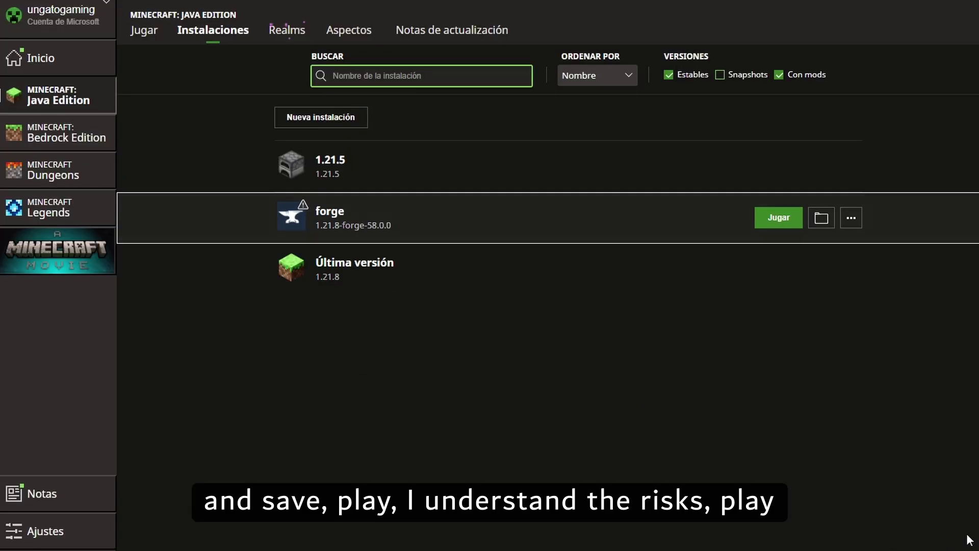
Launch the forge installation, accepting the modified-installation risk warning
{"action": "left_click", "coordinate": [780, 218]}
{"action": "left_click", "coordinate": [349, 308]}
{"action": "left_click", "coordinate": [647, 357]}
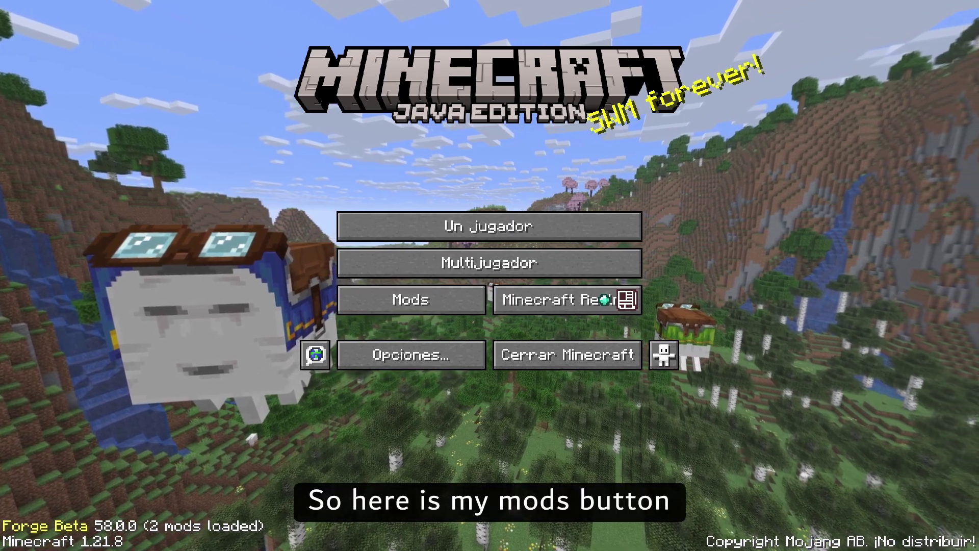
Open the Mods screen from the Minecraft title screen
{"action": "left_click", "coordinate": [411, 299]}
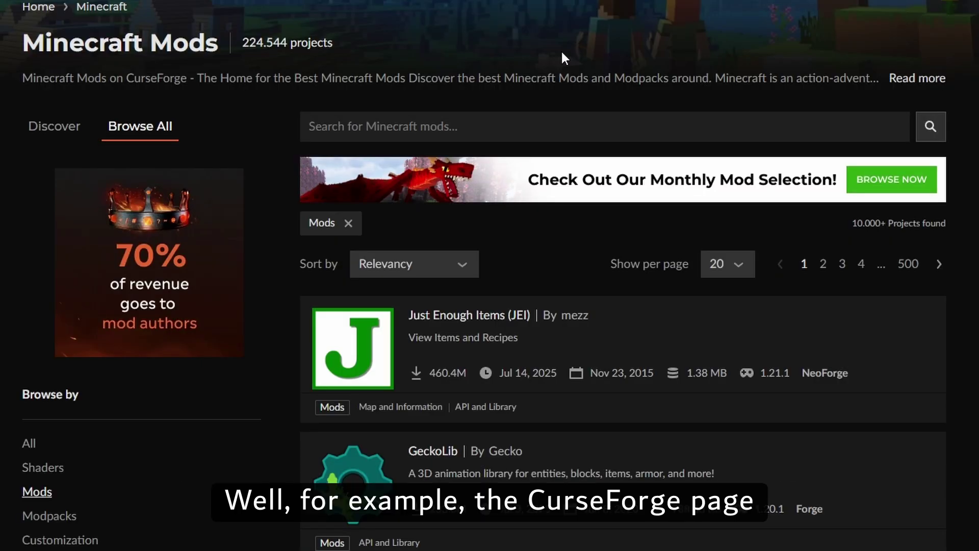
Filter the CurseForge mod list to game version 1.21.8 and the Forge loader
{"action": "scroll", "coordinate": [225, 163], "scroll_direction": "down", "scroll_amount": 12}
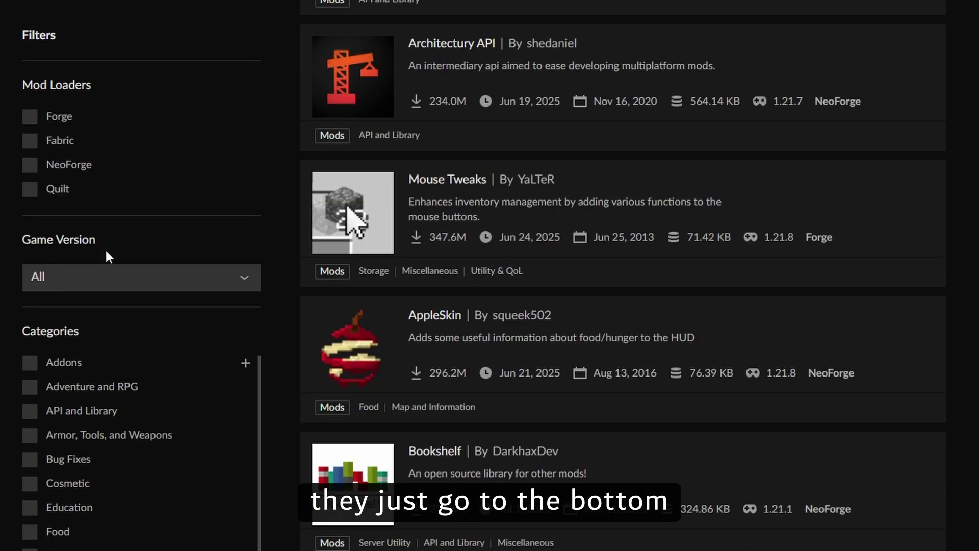
{"action": "left_click", "coordinate": [60, 278]}
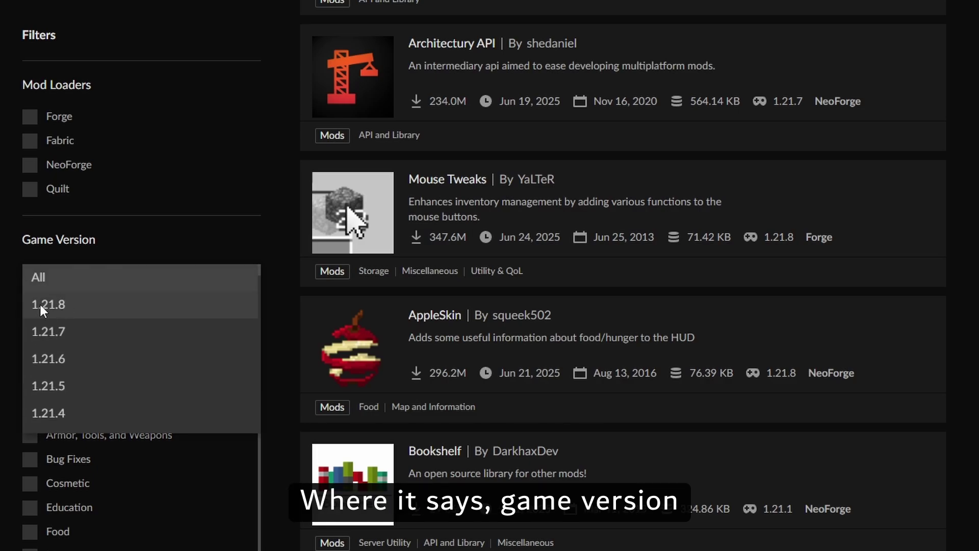
{"action": "left_click", "coordinate": [54, 305]}
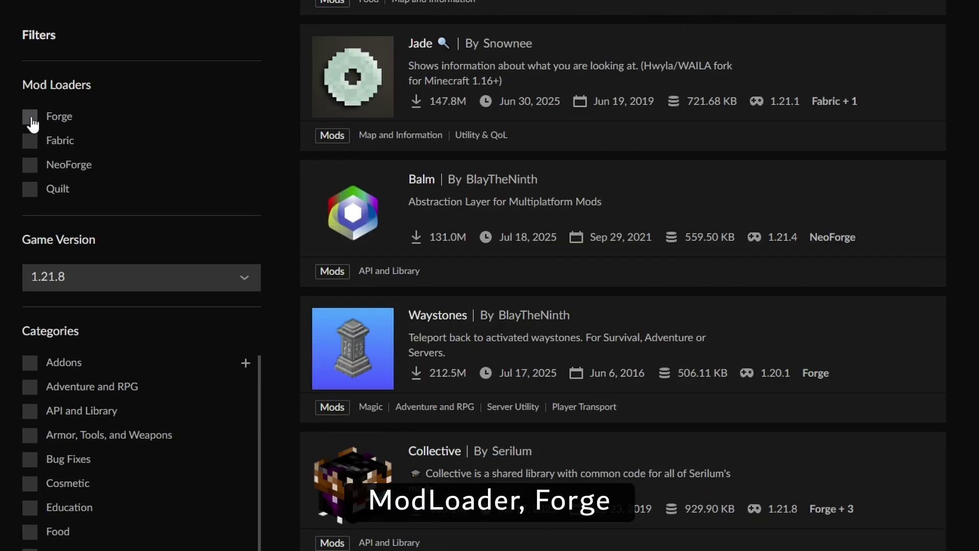
{"action": "left_click", "coordinate": [29, 117]}
Open the Xaero's Minimap mod page from the filtered results
{"action": "scroll", "coordinate": [15, 100], "scroll_direction": "down", "scroll_amount": 5}
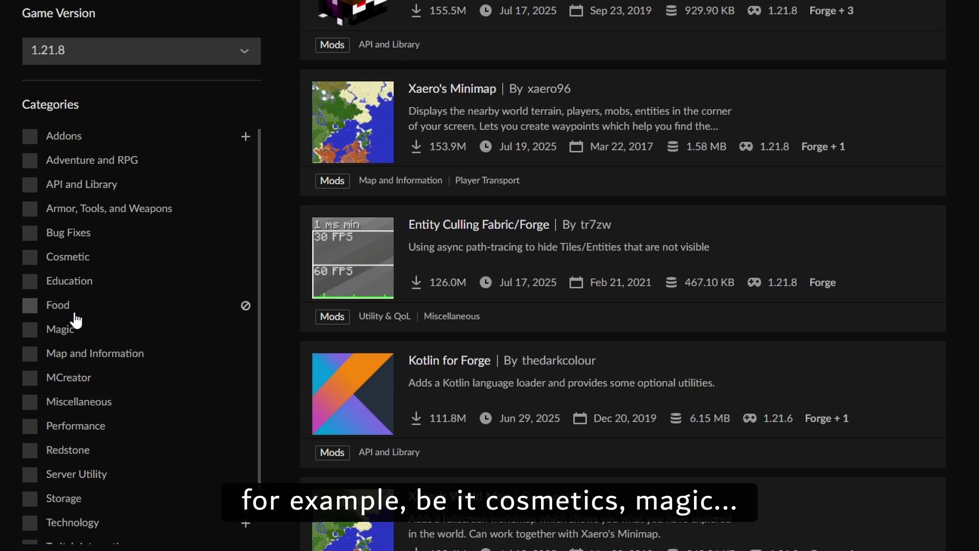
{"action": "scroll", "coordinate": [93, 344], "scroll_direction": "up", "scroll_amount": 3}
{"action": "mouse_move", "coordinate": [475, 263]}
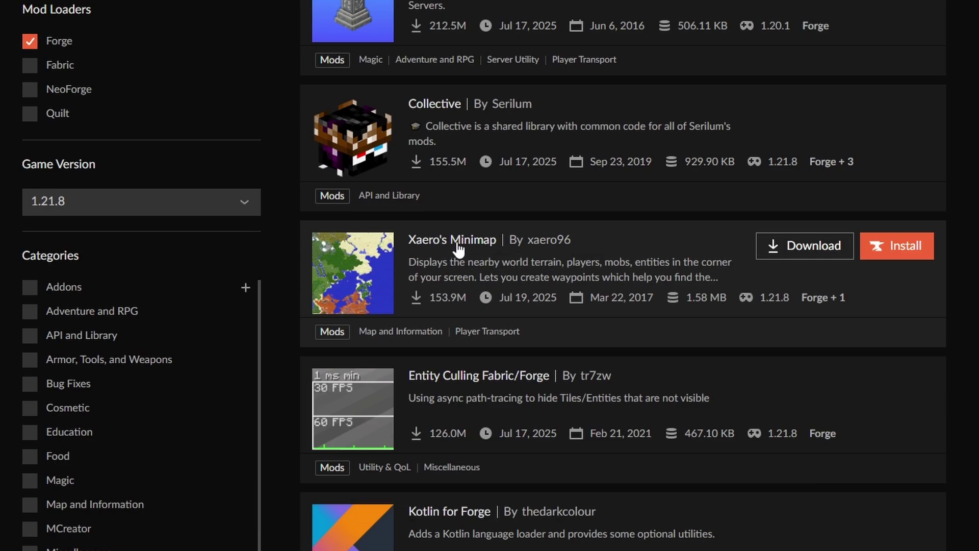
{"action": "left_click", "coordinate": [457, 244]}
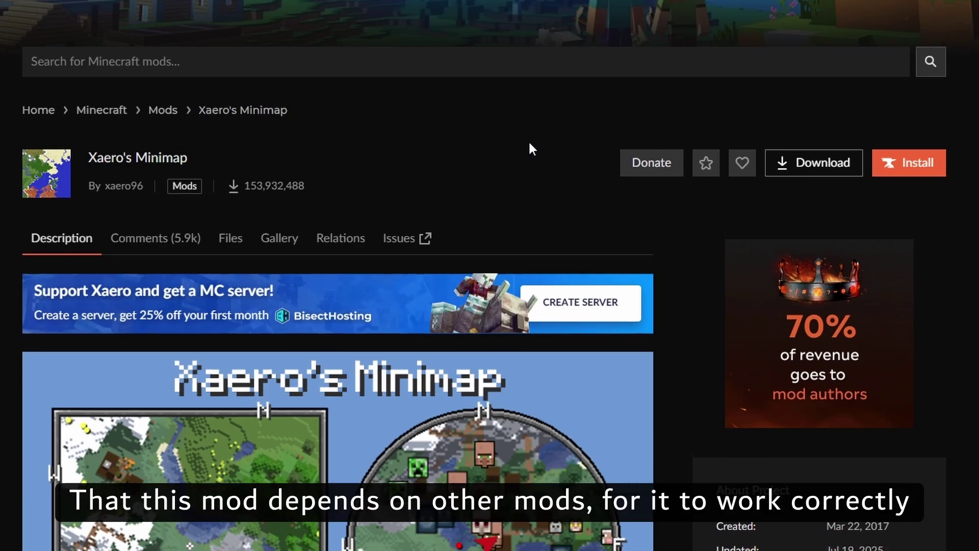
Open the Files list of the Xaero's Minimap project
{"action": "scroll", "coordinate": [510, 173], "scroll_direction": "down", "scroll_amount": 10}
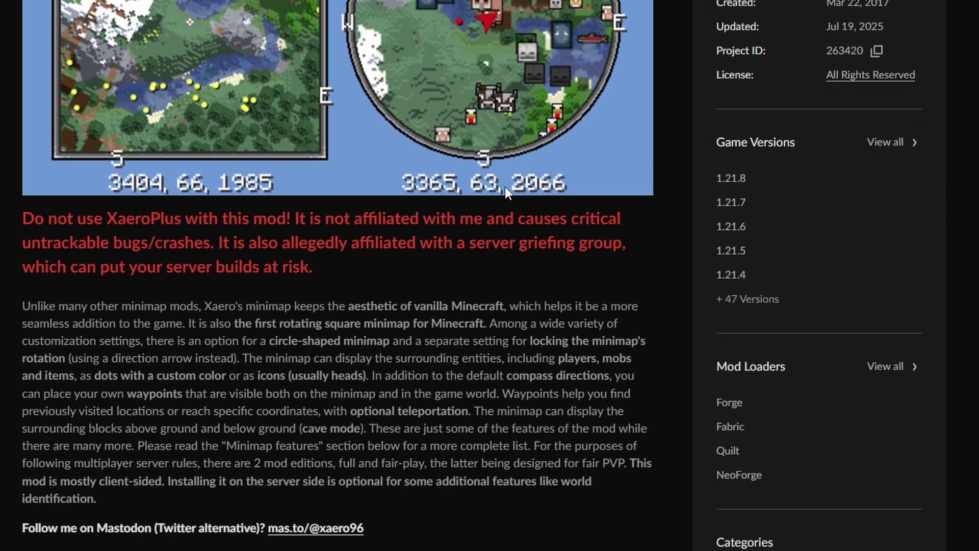
{"action": "scroll", "coordinate": [505, 189], "scroll_direction": "down", "scroll_amount": 3}
{"action": "scroll", "coordinate": [506, 186], "scroll_direction": "down", "scroll_amount": 4}
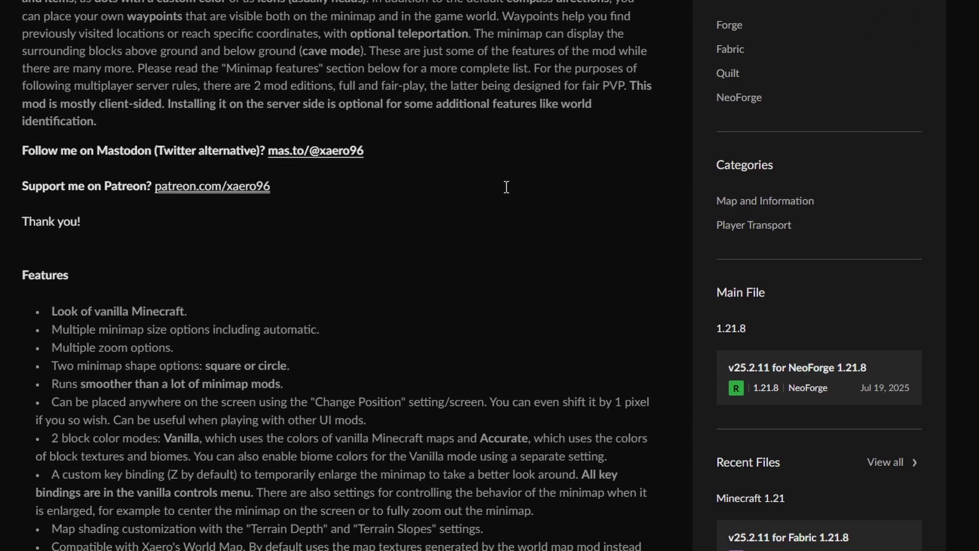
{"action": "scroll", "coordinate": [505, 188], "scroll_direction": "down", "scroll_amount": 7}
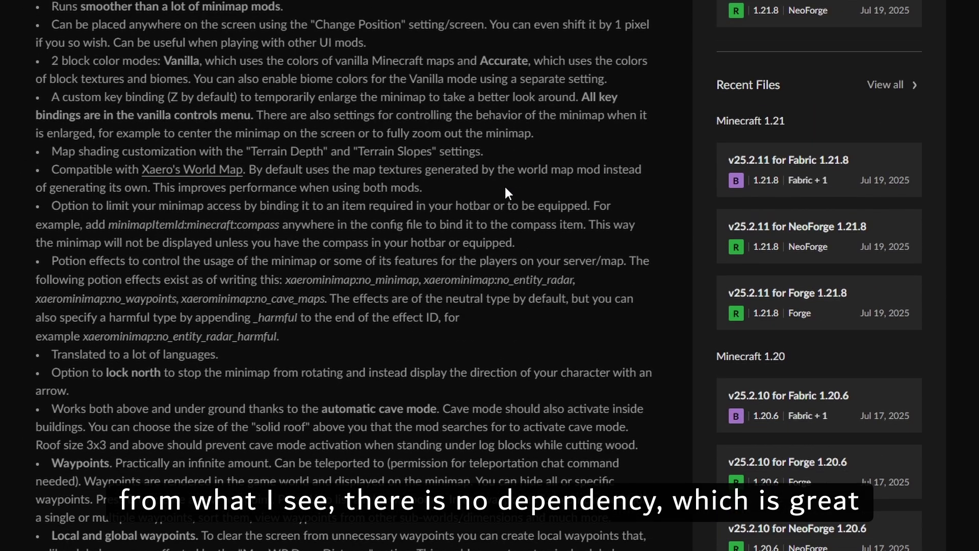
{"action": "scroll", "coordinate": [505, 187], "scroll_direction": "up", "scroll_amount": 15}
{"action": "scroll", "coordinate": [507, 193], "scroll_direction": "up", "scroll_amount": 8}
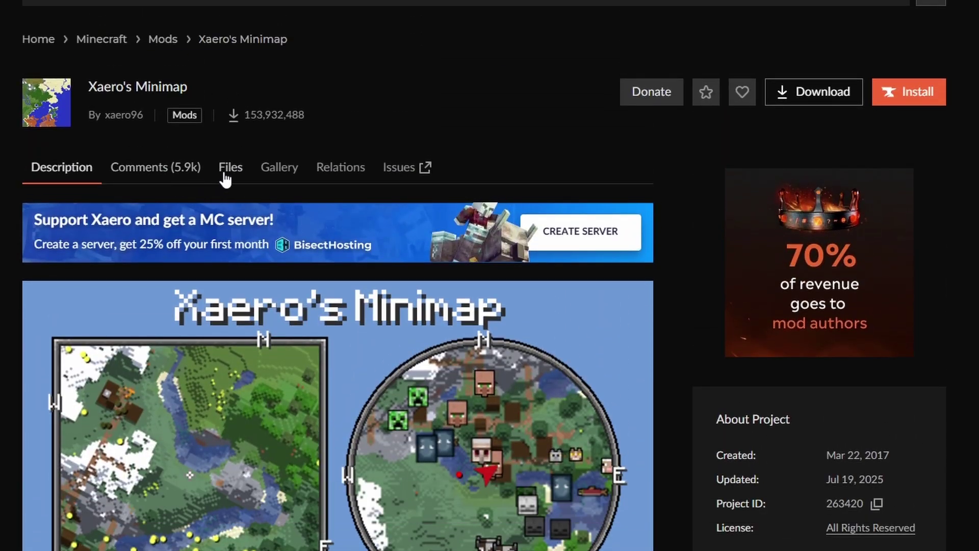
{"action": "left_click", "coordinate": [227, 174]}
Filter files to 1.21.8 and Forge, then download the v25.2.11 file
{"action": "left_click", "coordinate": [102, 366]}
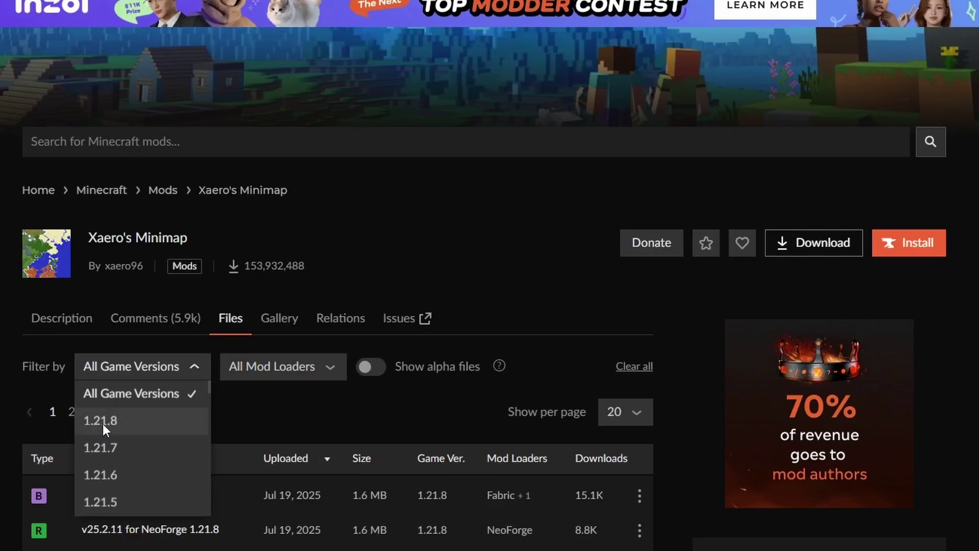
{"action": "left_click", "coordinate": [102, 421]}
{"action": "left_click", "coordinate": [290, 366]}
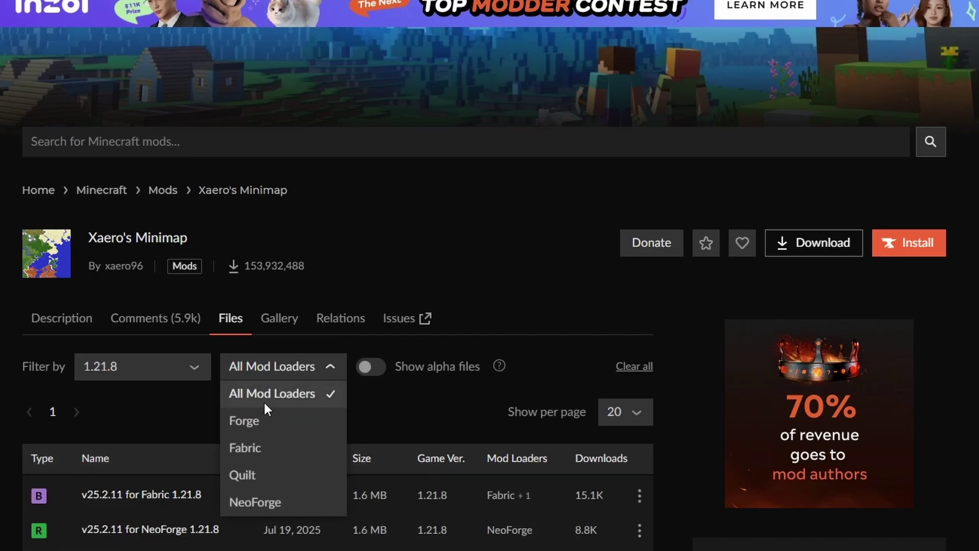
{"action": "left_click", "coordinate": [248, 421]}
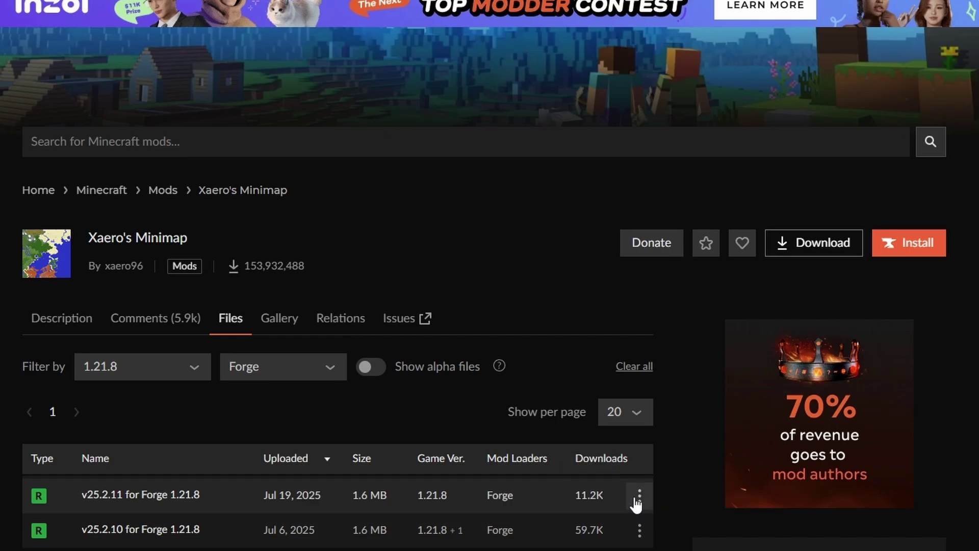
{"action": "left_click", "coordinate": [639, 494]}
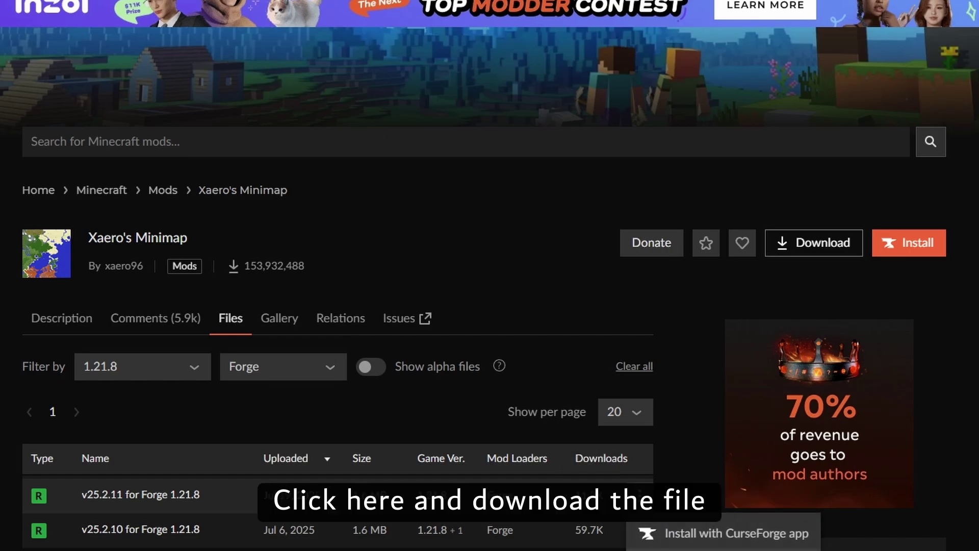
{"action": "left_click", "coordinate": [691, 548]}
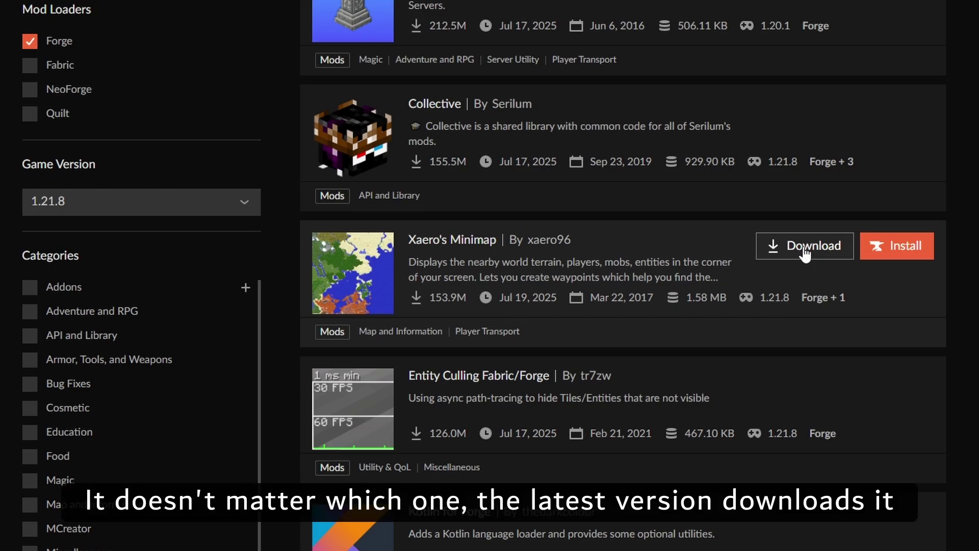
Reopen the Xaero's Minimap project page from the Forge 1.21.8 results
{"action": "left_click", "coordinate": [440, 242]}
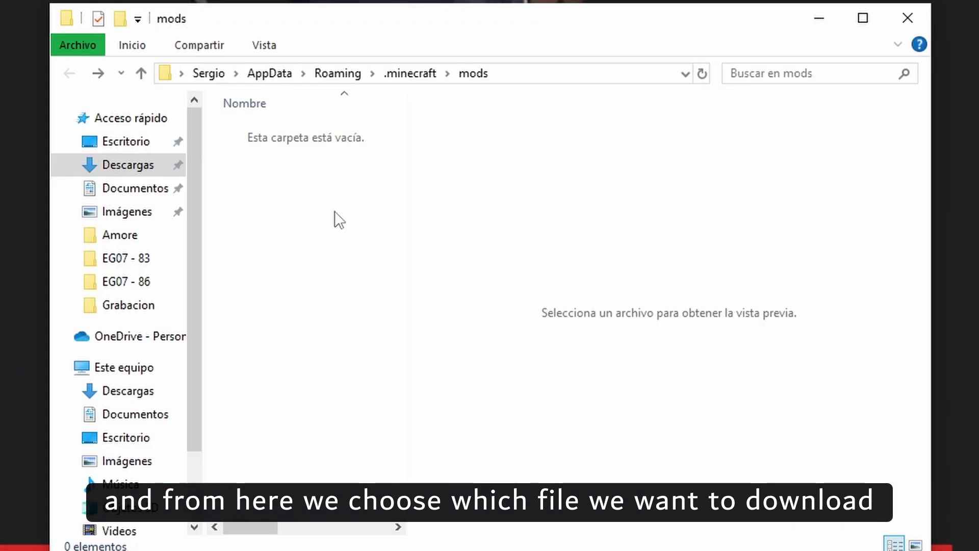
Paste the downloaded Xaero's Minimap 25.2.11 Forge jar into .minecraft\mods
{"action": "key", "text": "ctrl+v"}
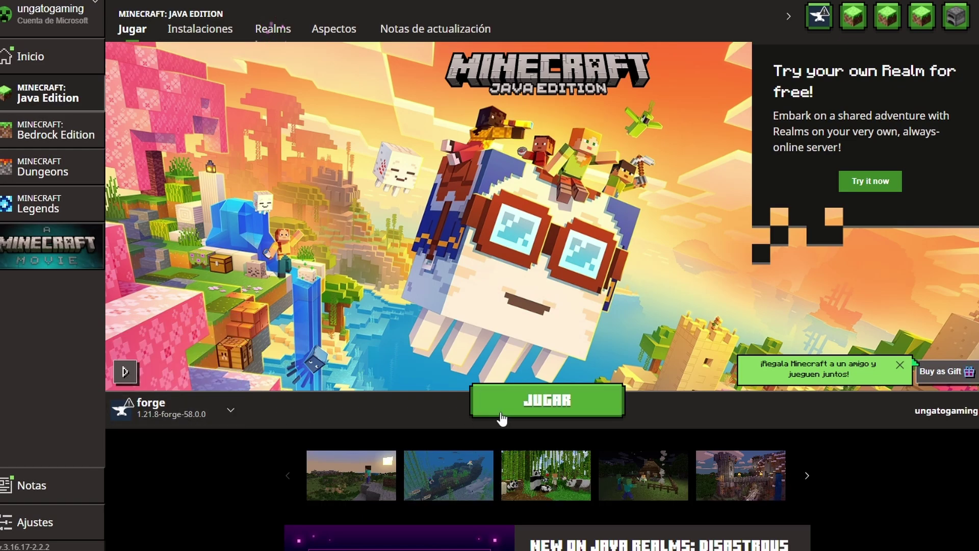
Relaunch the forge profile and check Xaero's Minimap 25.2.11 in the Mods list
{"action": "left_click", "coordinate": [501, 412]}
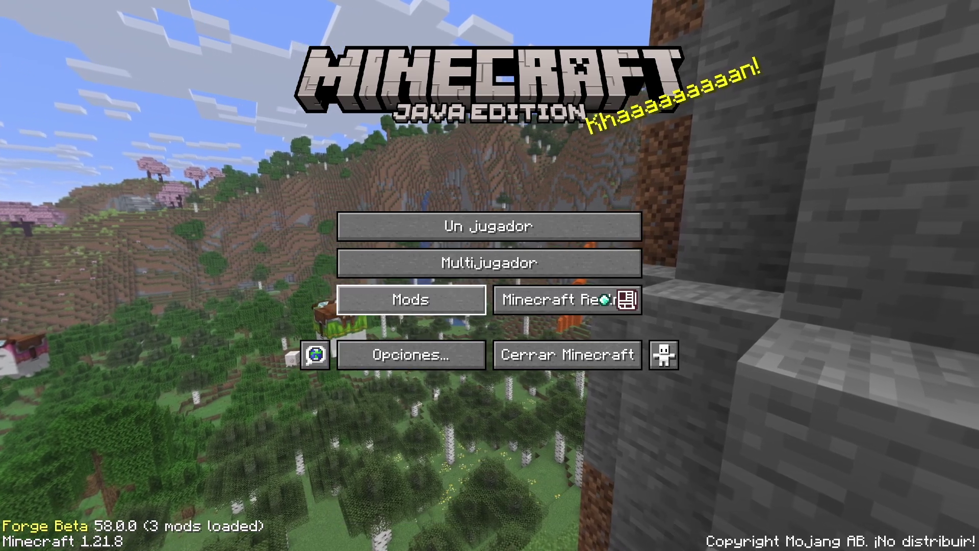
{"action": "left_click", "coordinate": [411, 300]}
{"action": "left_click", "coordinate": [87, 150]}
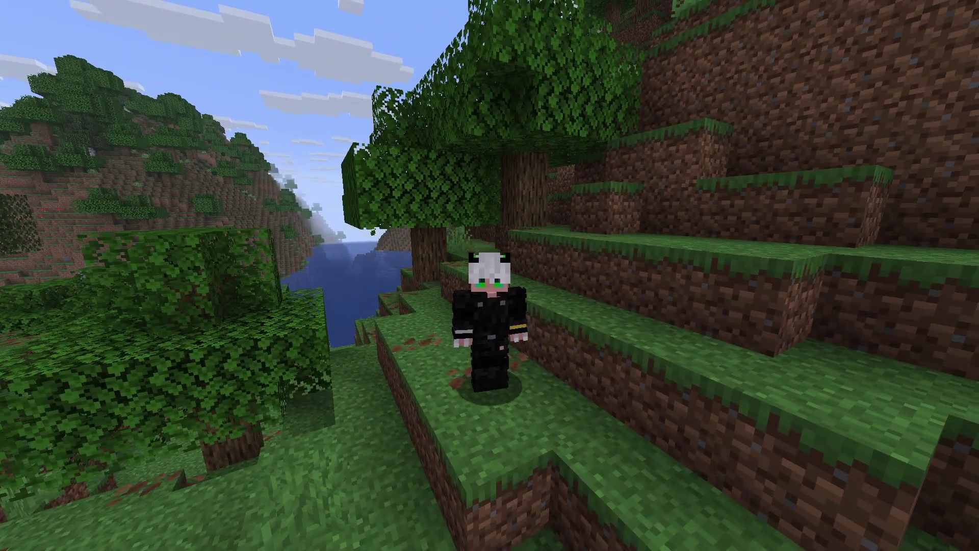
Restore the HUD, then drag Xaero's minimap to the top-right corner and confirm the new position
{"action": "key", "text": "F1"}
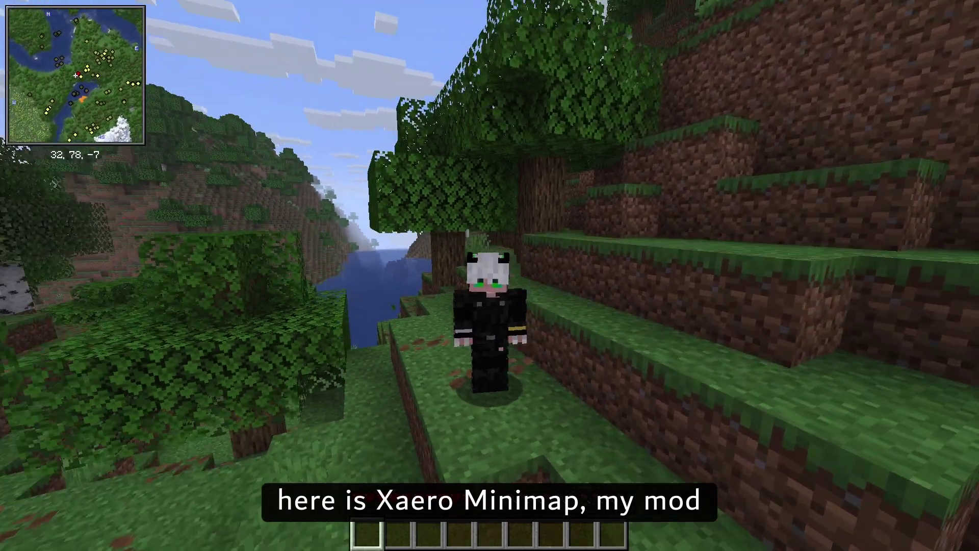
{"action": "key", "text": "y"}
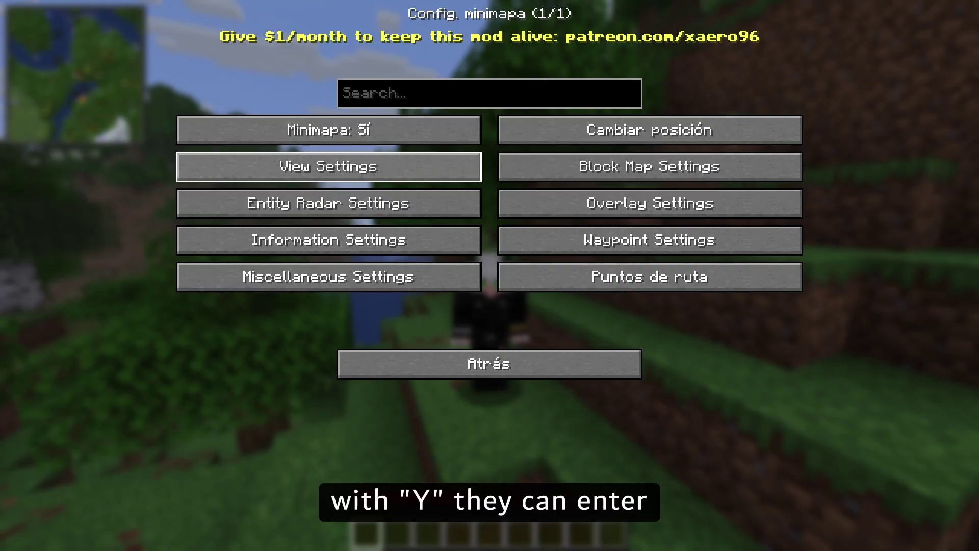
{"action": "left_click", "coordinate": [714, 130]}
{"action": "left_click_drag", "start_coordinate": [79, 77], "coordinate": [889, 86]}
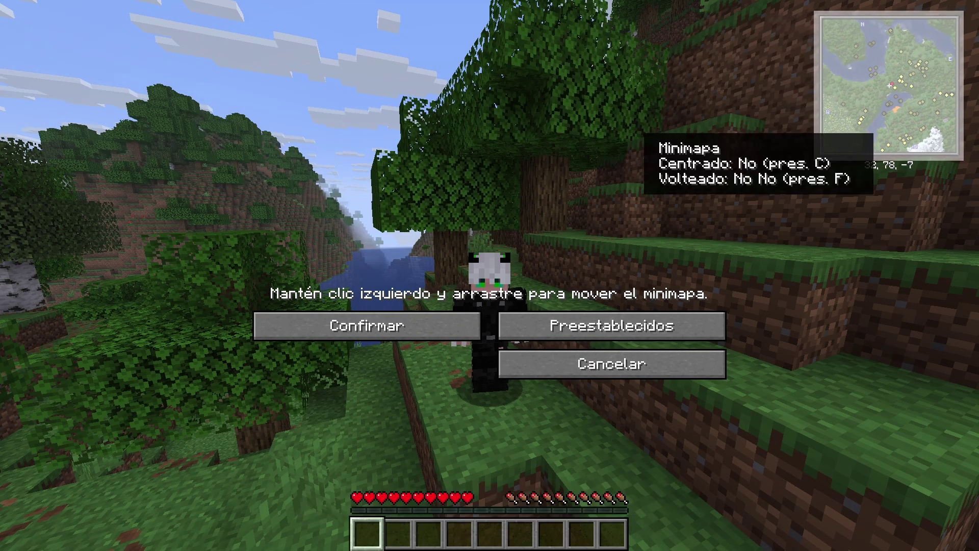
{"action": "left_click", "coordinate": [367, 325]}
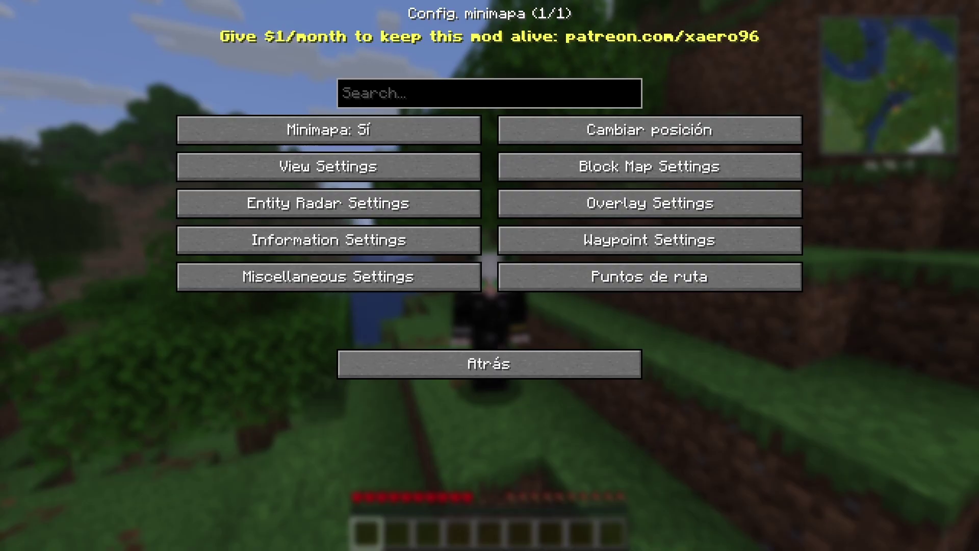
{"action": "key", "text": "Escape"}
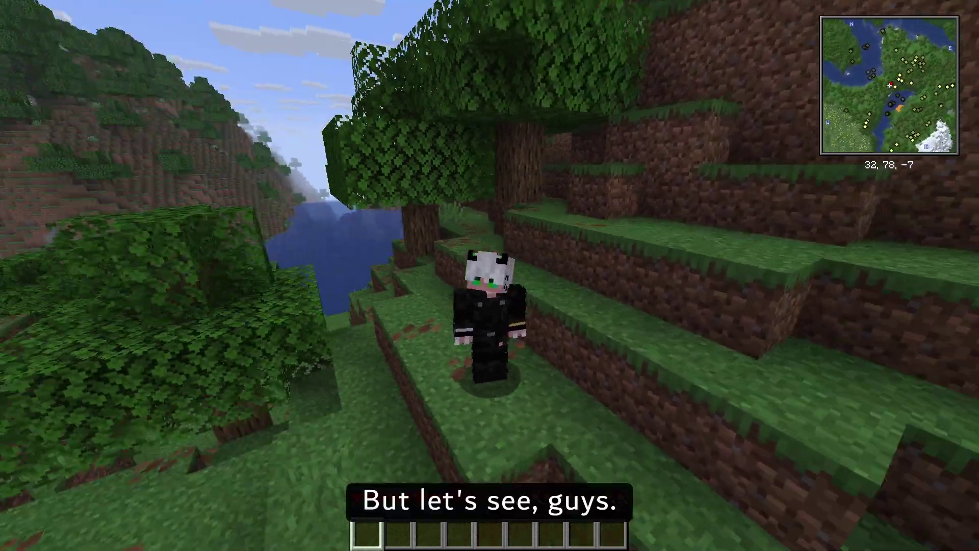
Walk and jump through the dusk forest from 32, 78, -7 to about 12, 83, -6
{"action": "key", "text": "w"}
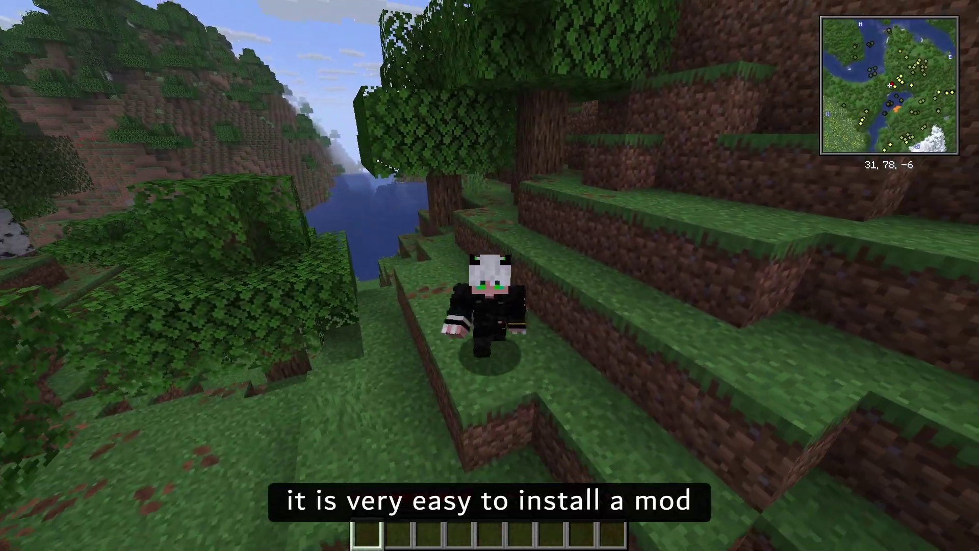
{"action": "key", "text": "w"}
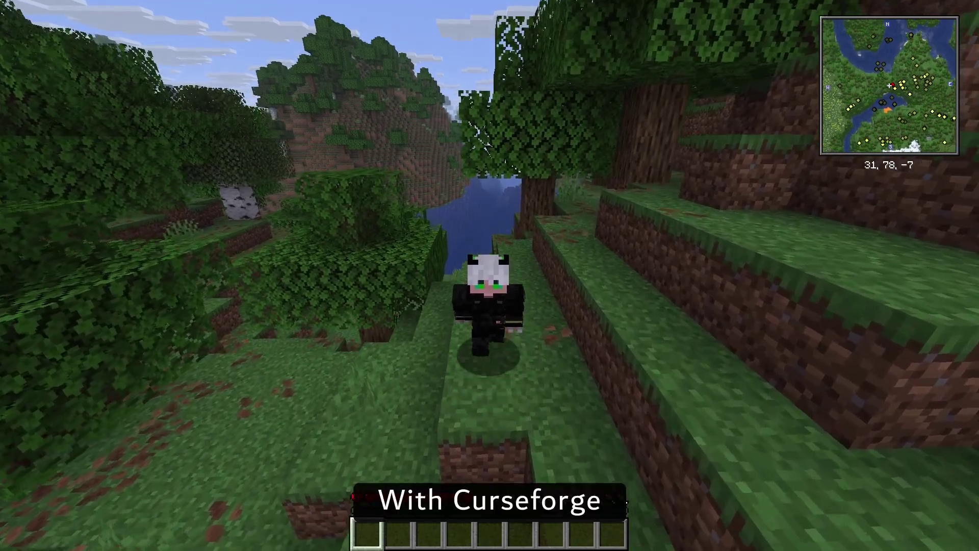
{"action": "key", "text": "w"}
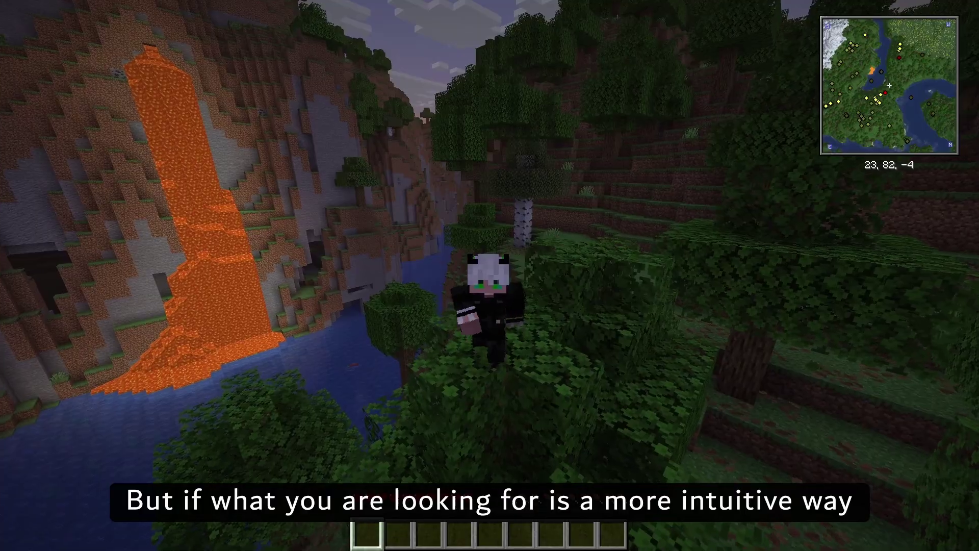
{"action": "key", "text": "w"}
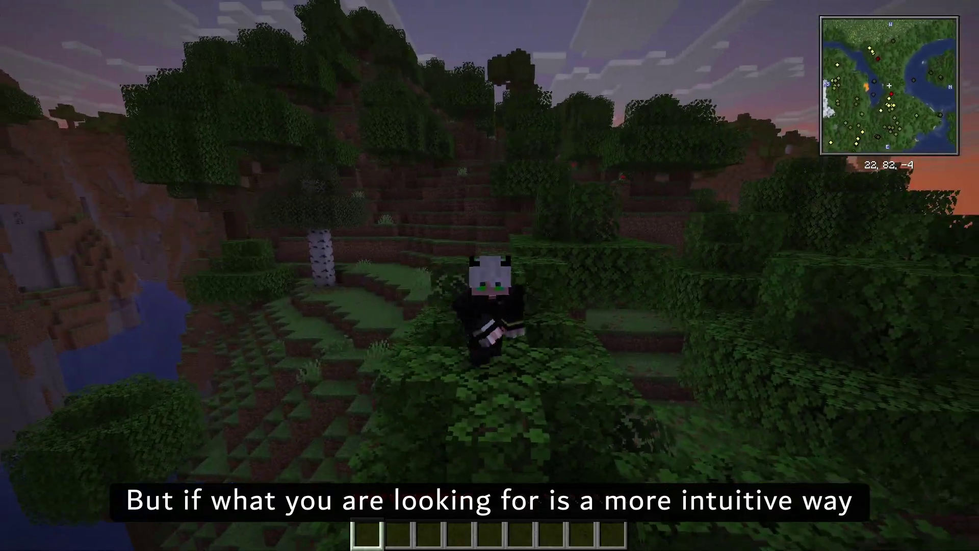
{"action": "key", "text": "space"}
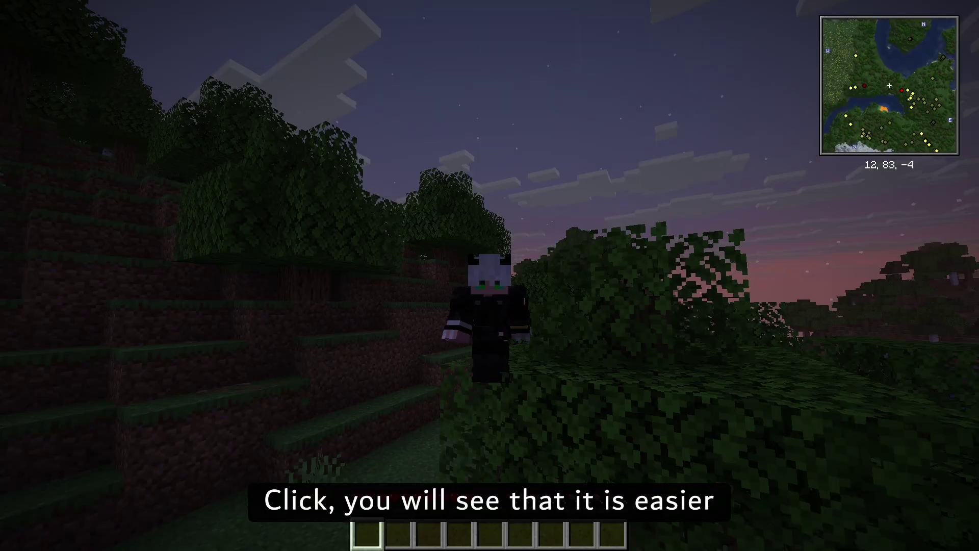
{"action": "key", "text": "w"}
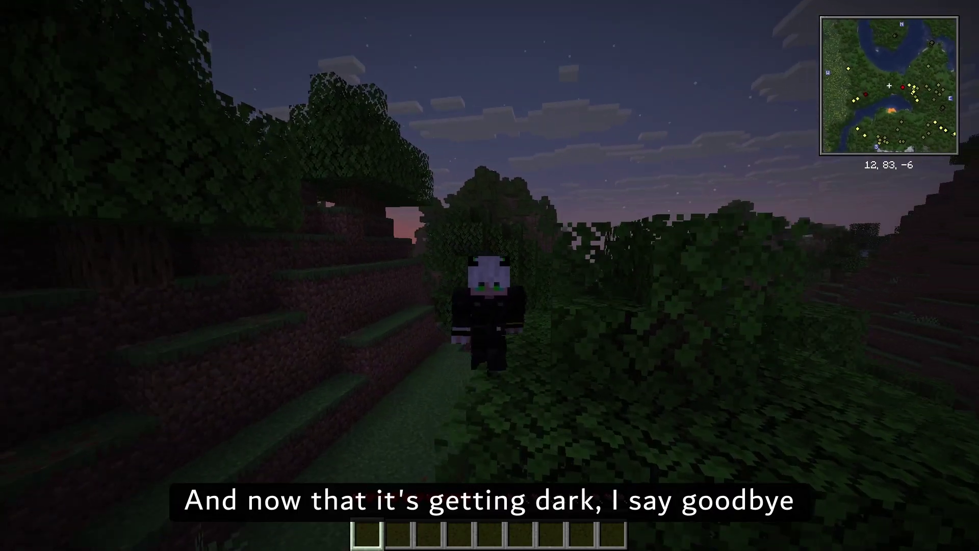